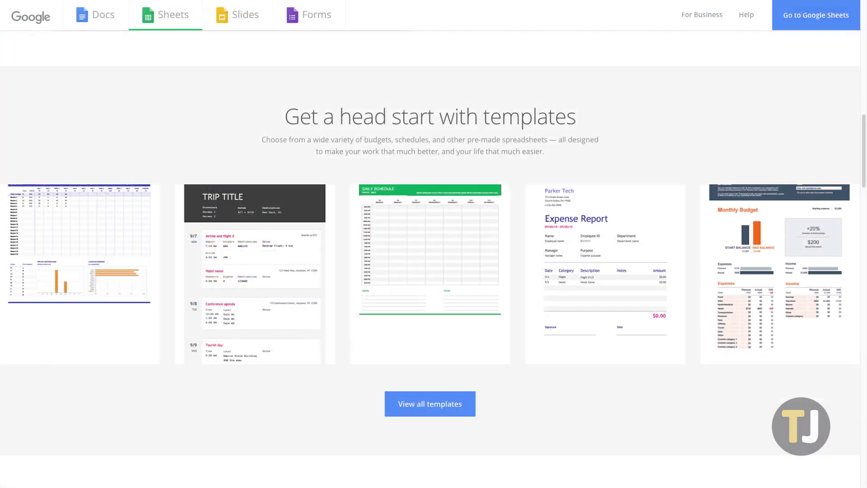
Scroll down the Google Sheets product page toward the Filter By Color spreadsheet.
{"action": "scroll", "coordinate": [430, 244], "scroll_direction": "down", "scroll_amount": 10}
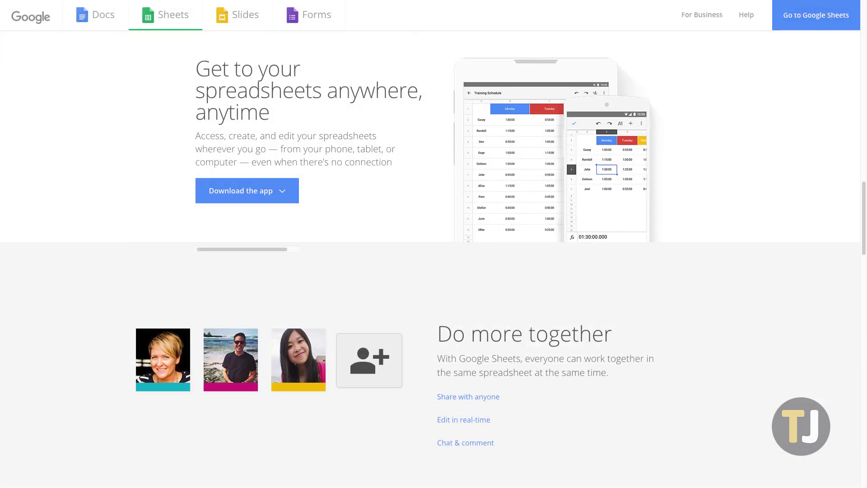
{"action": "scroll", "coordinate": [430, 244], "scroll_direction": "down", "scroll_amount": 10}
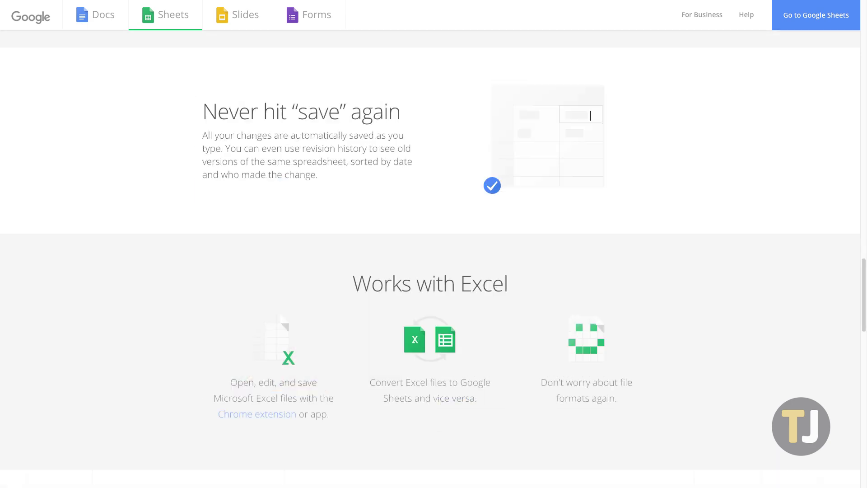
{"action": "scroll", "coordinate": [430, 244], "scroll_direction": "down", "scroll_amount": 10}
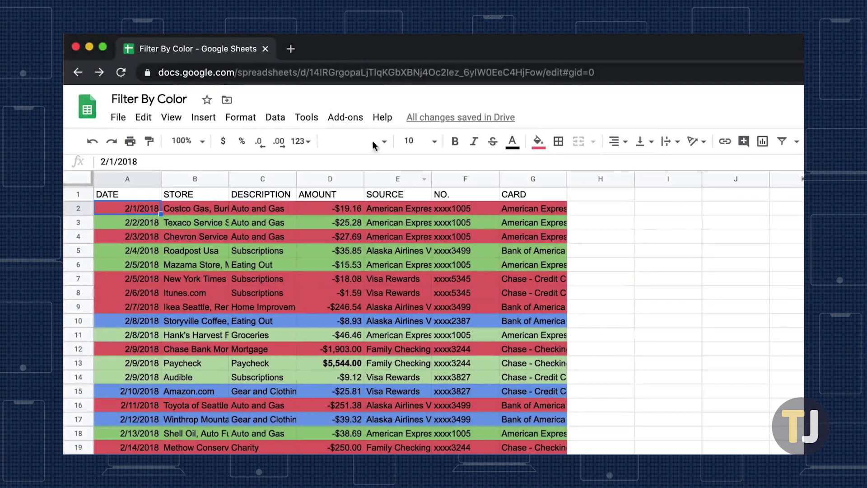
Search the add-ons marketplace for 'sort range plus'.
{"action": "left_click", "coordinate": [346, 116]}
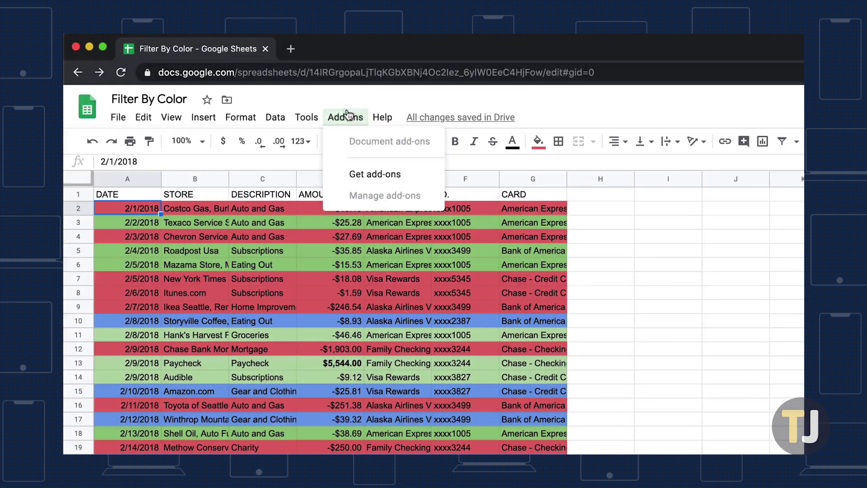
{"action": "left_click", "coordinate": [373, 174]}
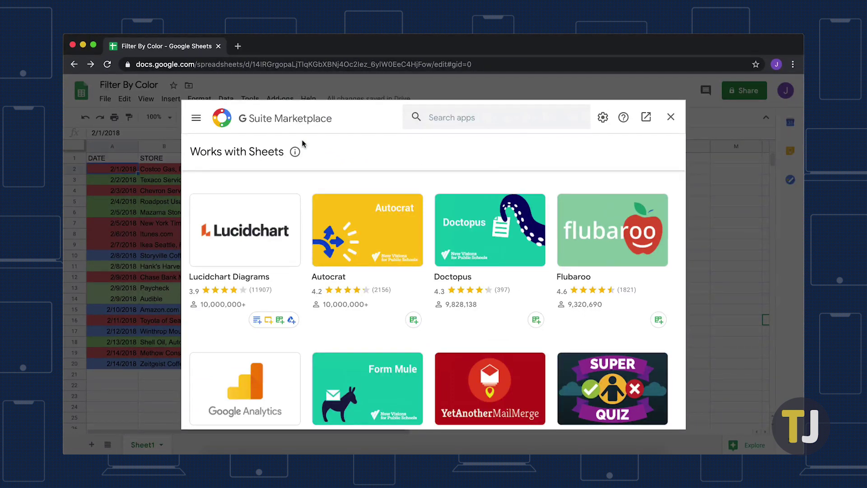
{"action": "left_click", "coordinate": [446, 118]}
{"action": "type", "text": "sort"}
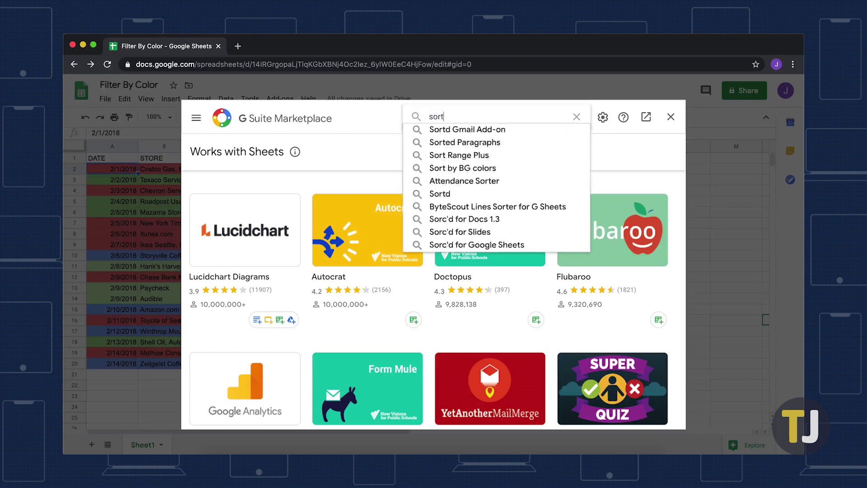
{"action": "type", "text": " range plus"}
{"action": "key", "text": "Return"}
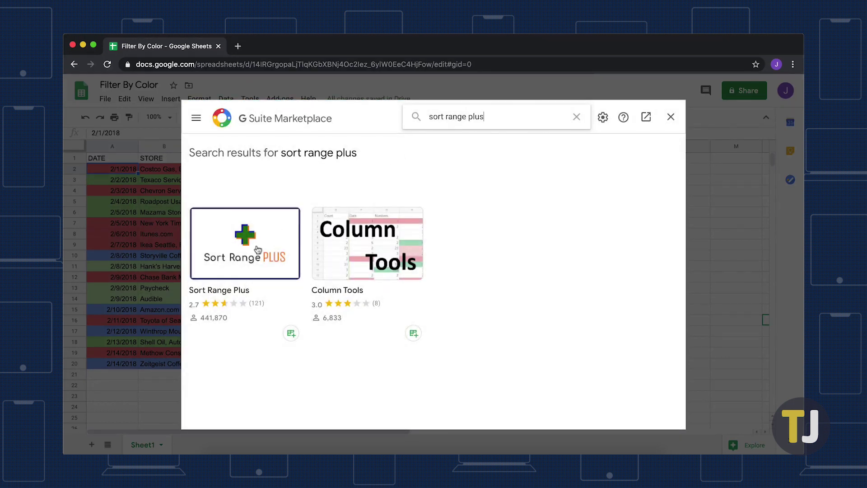
Install and approve the Sort Range Plus add-on, then close the marketplace.
{"action": "left_click", "coordinate": [258, 250]}
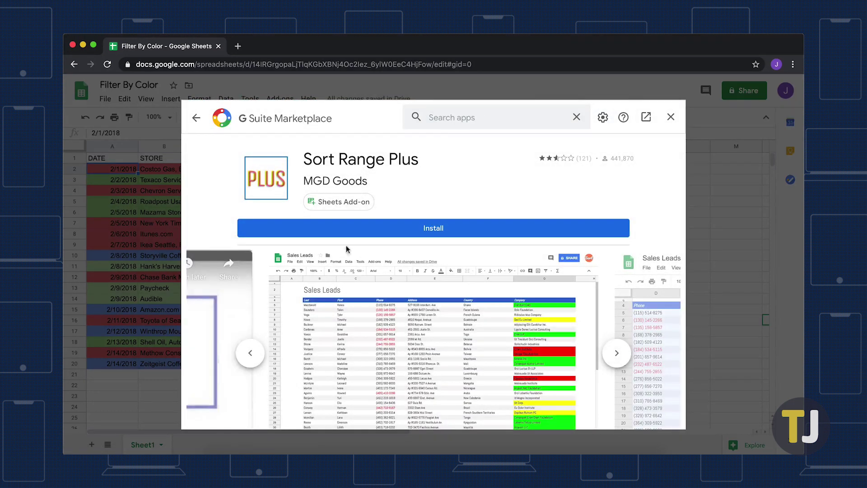
{"action": "left_click", "coordinate": [347, 228]}
{"action": "left_click", "coordinate": [497, 323]}
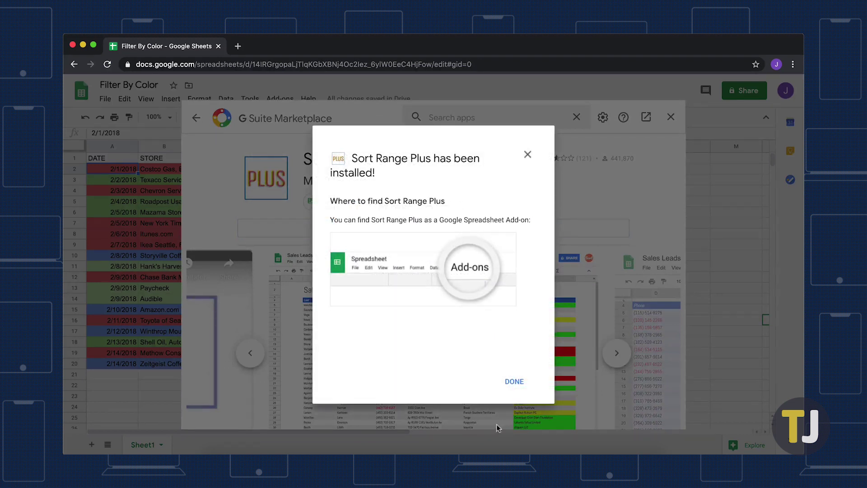
{"action": "left_click", "coordinate": [514, 380]}
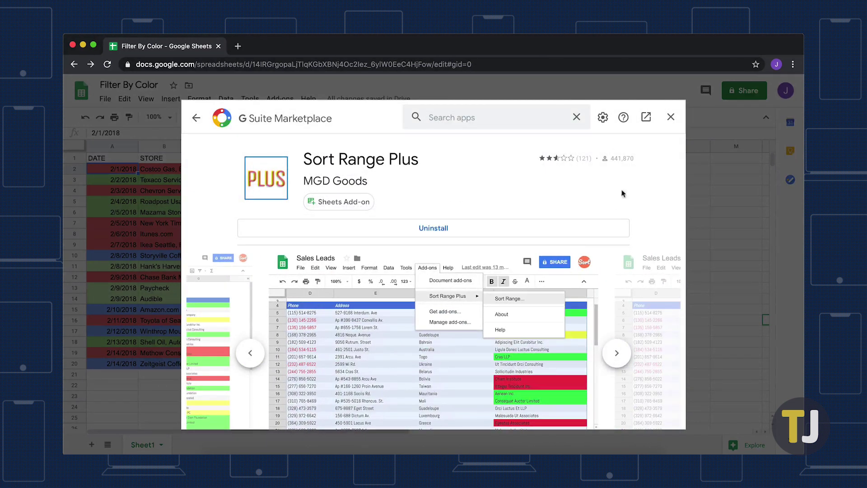
{"action": "left_click", "coordinate": [671, 118]}
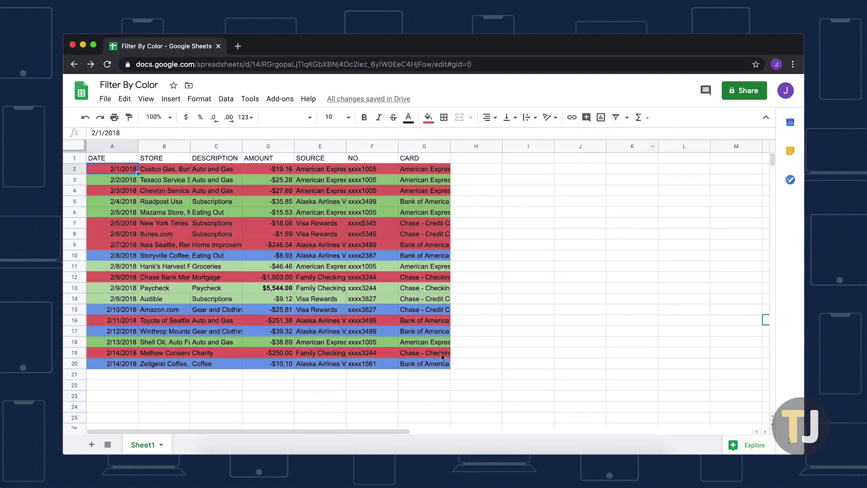
Sort A2:G20 with Sort Range Plus by cell color in column A, A→Z.
{"action": "left_click", "coordinate": [436, 362], "text": "shift"}
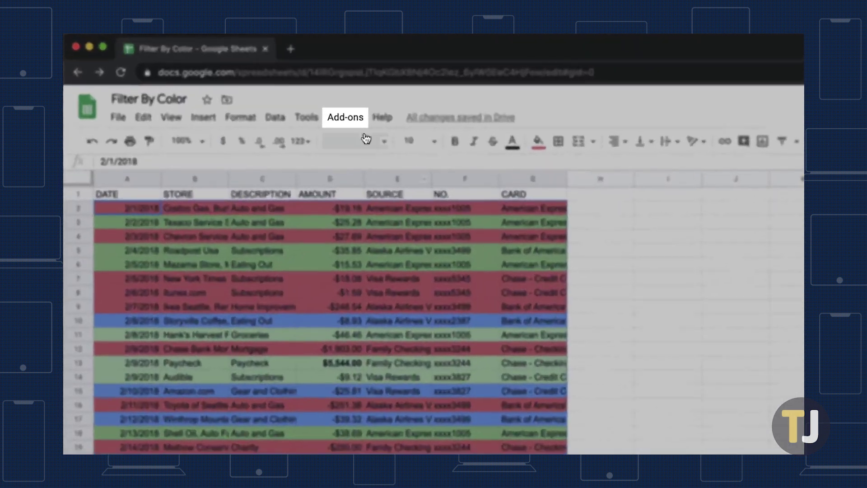
{"action": "left_click", "coordinate": [359, 123]}
{"action": "mouse_move", "coordinate": [388, 175]}
{"action": "left_click", "coordinate": [470, 179]}
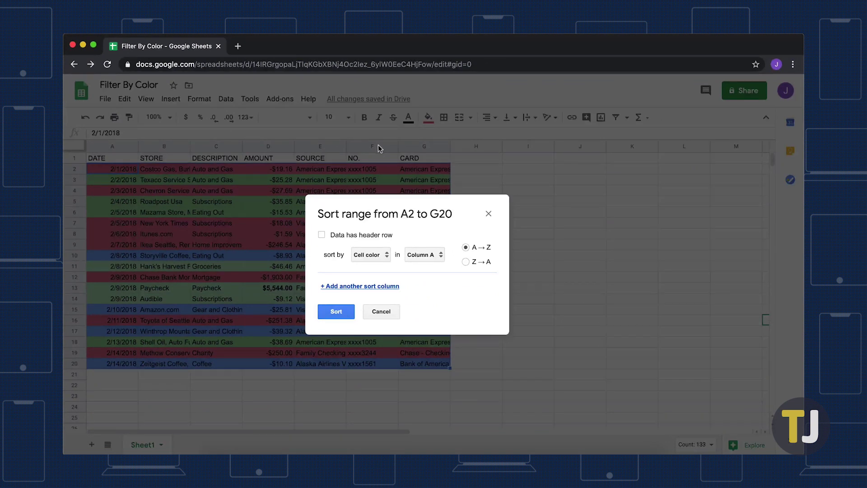
{"action": "left_click", "coordinate": [370, 256]}
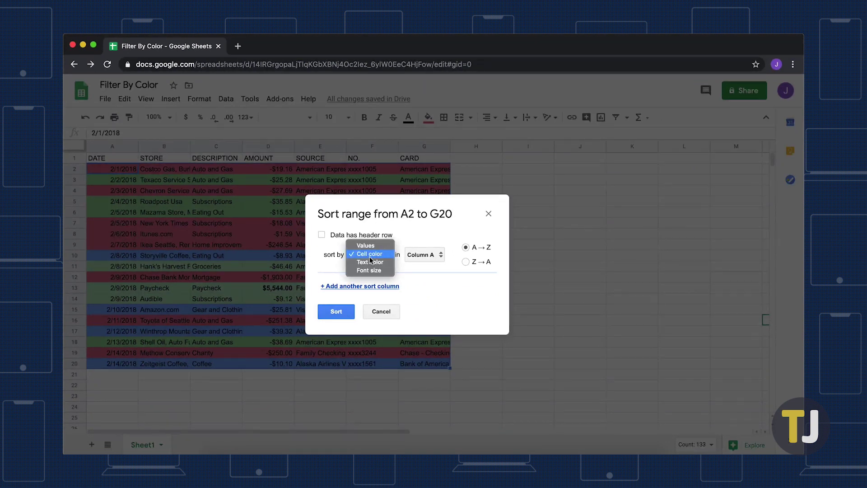
{"action": "left_click", "coordinate": [370, 255]}
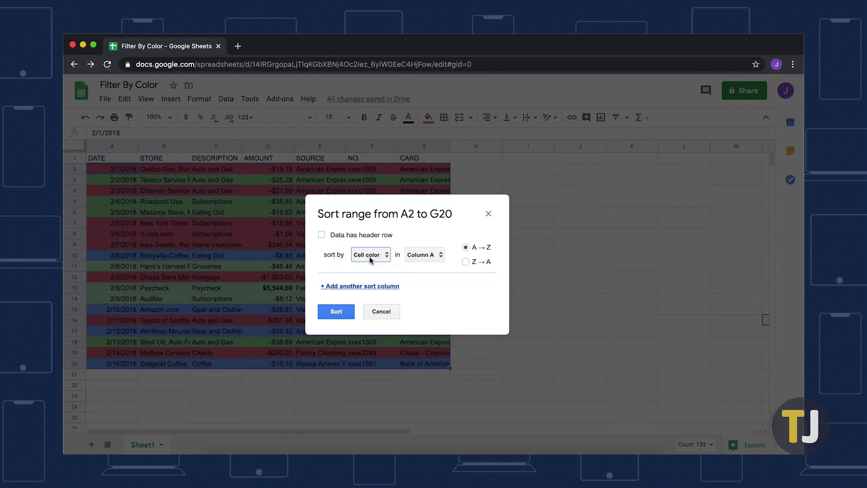
{"action": "left_click", "coordinate": [337, 313]}
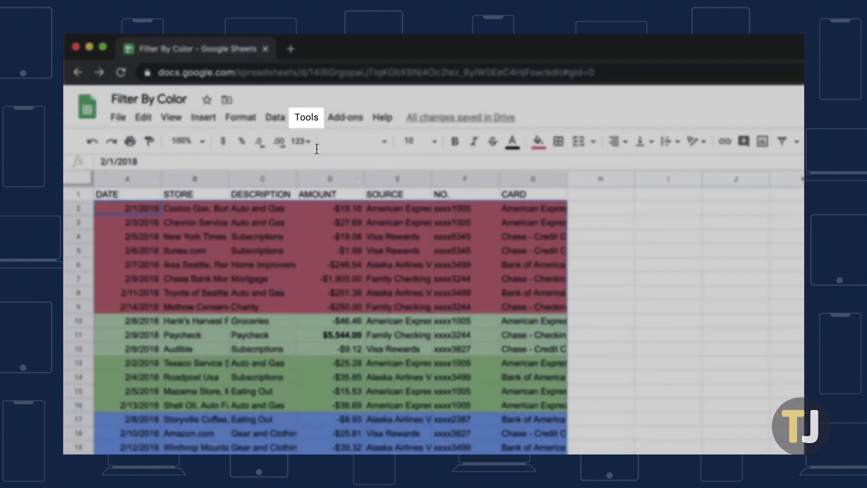
In the spreadsheet's script editor, replace the starter code with the GetCellColorCode function.
{"action": "left_click", "coordinate": [250, 99]}
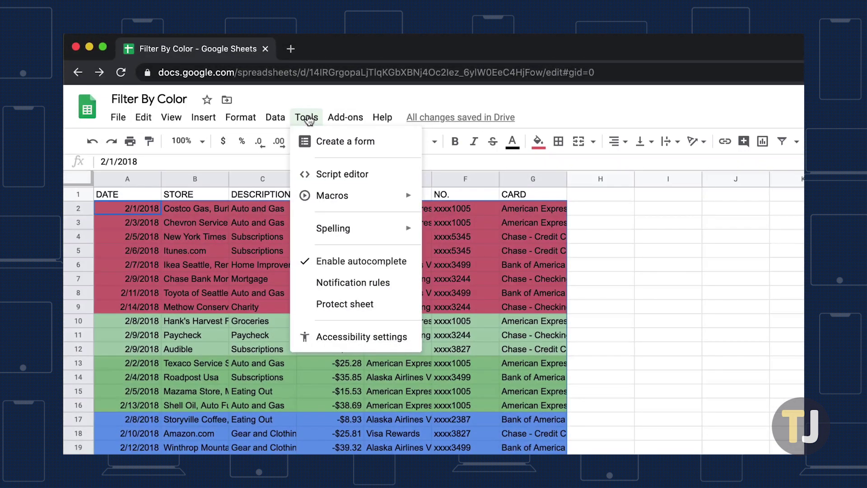
{"action": "left_click", "coordinate": [333, 176]}
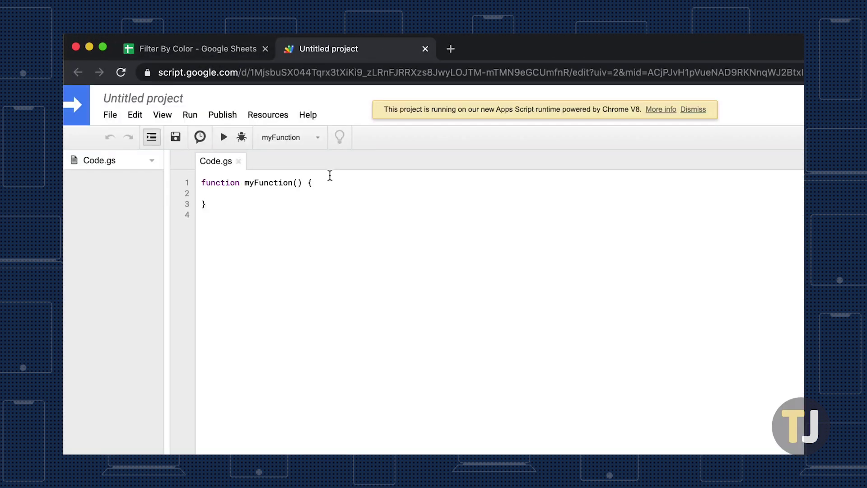
{"action": "key", "text": "ctrl+a"}
{"action": "type", "text": "function GetCellColorCode(input) { var ss = SpreadsheetApp.getActiveSpreadsheet(); var cell = ss.getRange(input); var result = cell.getBackground(); return result }"}
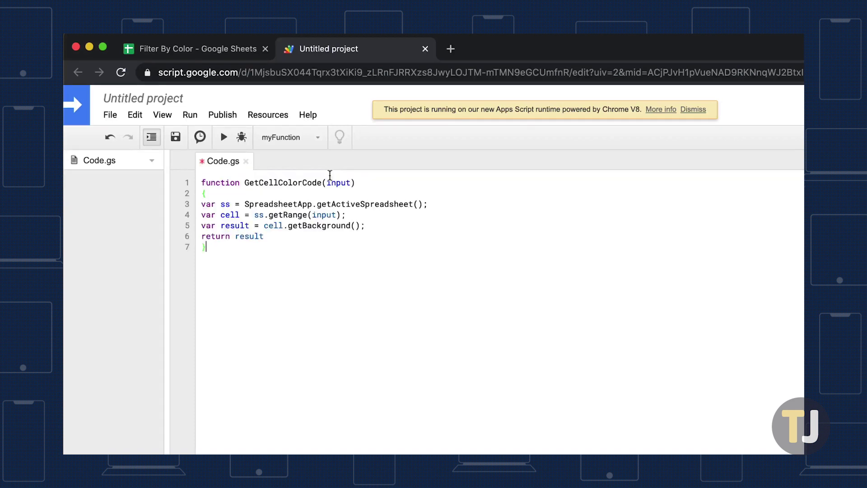
Save the script project under the name 'Filter by color'.
{"action": "left_click", "coordinate": [112, 115]}
{"action": "left_click", "coordinate": [122, 263]}
{"action": "type", "text": "Filter by color"}
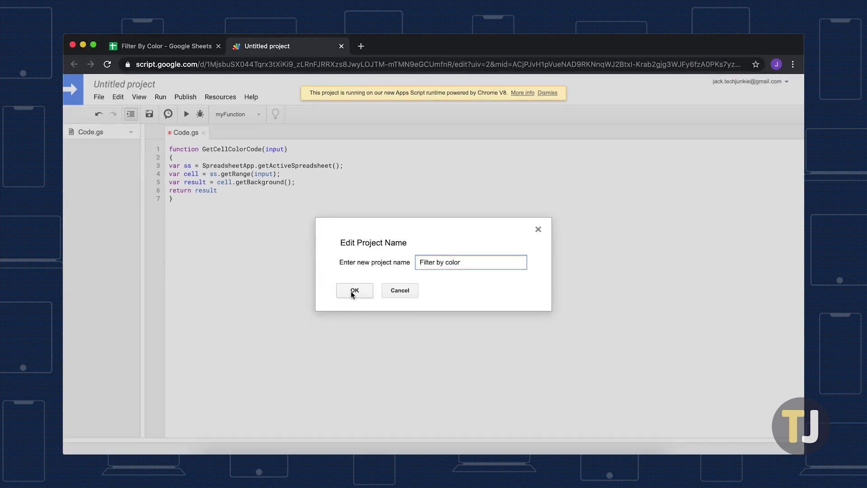
{"action": "left_click", "coordinate": [353, 291]}
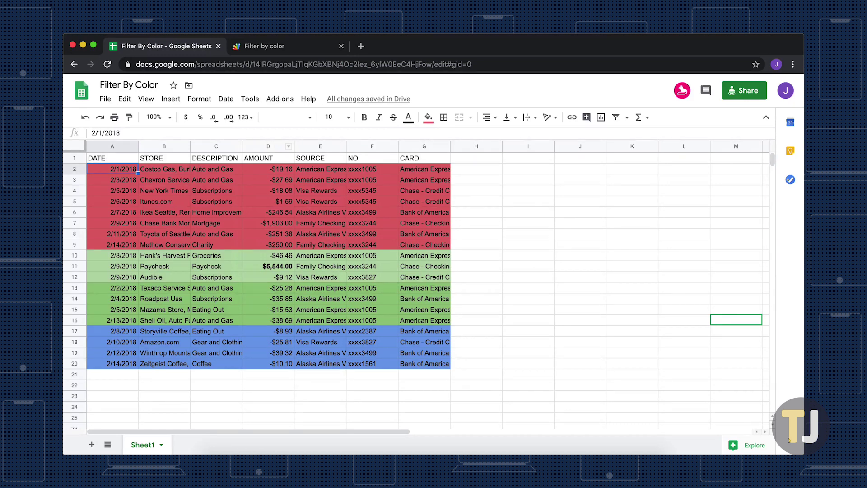
Enter the header COLORS in H1 and the =GetCellColorCode("B"&ROW()) formula in H2.
{"action": "double_click", "coordinate": [468, 158]}
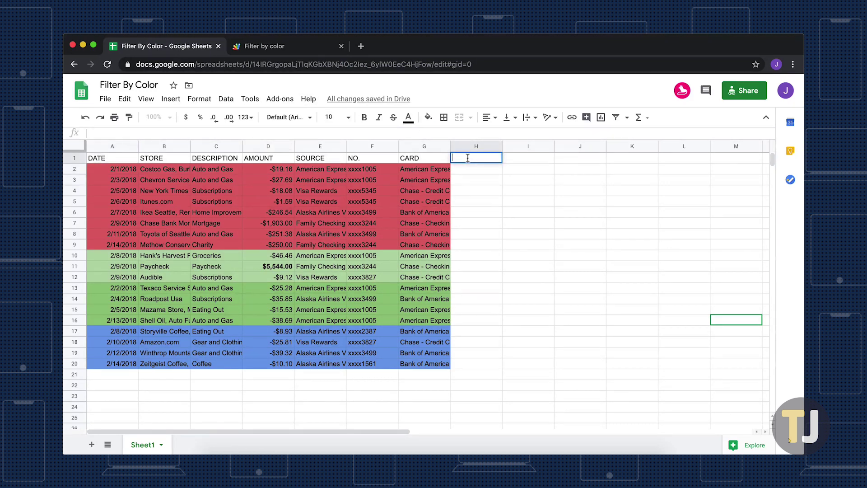
{"action": "type", "text": "COLORS"}
{"action": "double_click", "coordinate": [471, 169]}
{"action": "type", "text": "=GetCellColorCode(\"B\"&ROW())"}
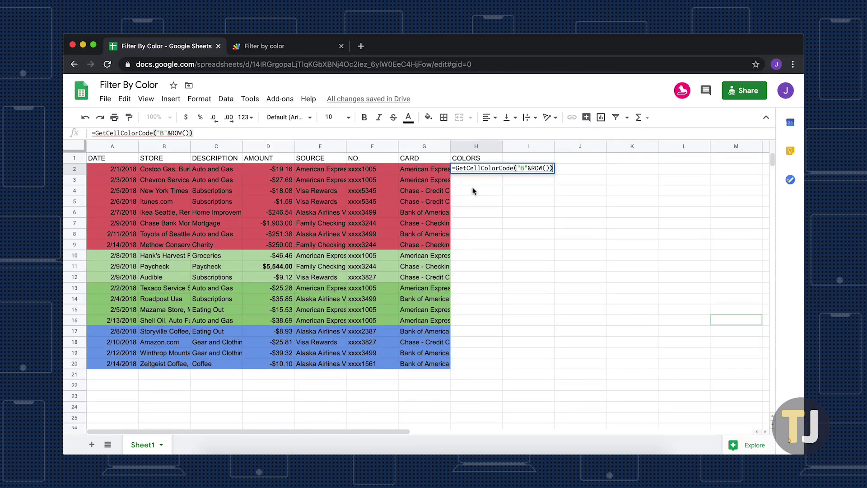
{"action": "key", "text": "Return"}
Fill the colour-code formula down column H through row 20.
{"action": "type", "text": "=GetCellColorCode(\"B\"&ROW())"}
{"action": "key", "text": "Return"}
{"action": "type", "text": "=GetCellColorCode(\"B\"&ROW())"}
{"action": "key", "text": "Return"}
{"action": "type", "text": "=GetCellColorCode(\"B\"&ROW())"}
{"action": "key", "text": "Return"}
{"action": "type", "text": "=GetCellColorCode(\"B\"&ROW())"}
{"action": "key", "text": "Return"}
{"action": "type", "text": "=GetCellColorCode(\"B\"&ROW())"}
{"action": "key", "text": "Return"}
{"action": "type", "text": "=GetCellColorCode(\"B\"&ROW())"}
{"action": "key", "text": "Return"}
{"action": "type", "text": "=GetCellColorCode(\"B\"&ROW())"}
{"action": "key", "text": "Return"}
{"action": "key", "text": "ctrl+v"}
{"action": "key", "text": "Return"}
{"action": "key", "text": "ctrl+v"}
{"action": "key", "text": "Return"}
{"action": "key", "text": "ctrl+v"}
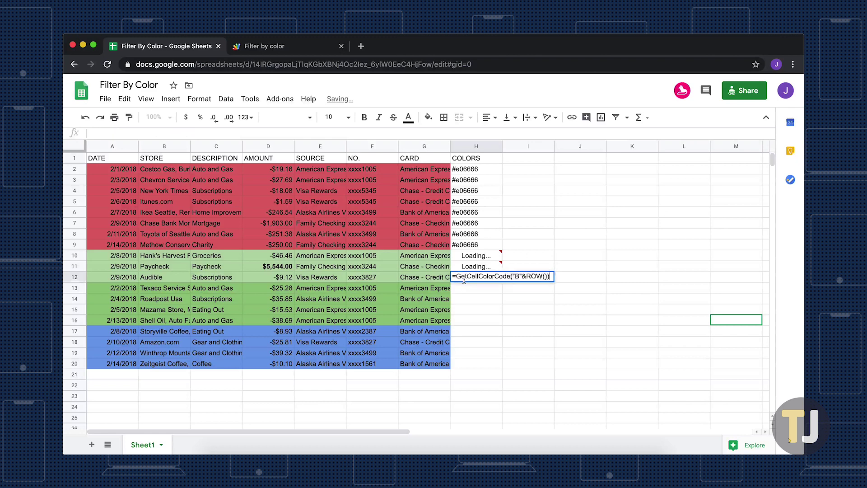
{"action": "key", "text": "Return"}
{"action": "key", "text": "ctrl+v"}
{"action": "key", "text": "Return"}
{"action": "type", "text": "=GetCellColorCode(\"B\"&ROW())"}
{"action": "key", "text": "Return"}
{"action": "key", "text": "ctrl+v"}
{"action": "key", "text": "Return"}
{"action": "key", "text": "ctrl+v"}
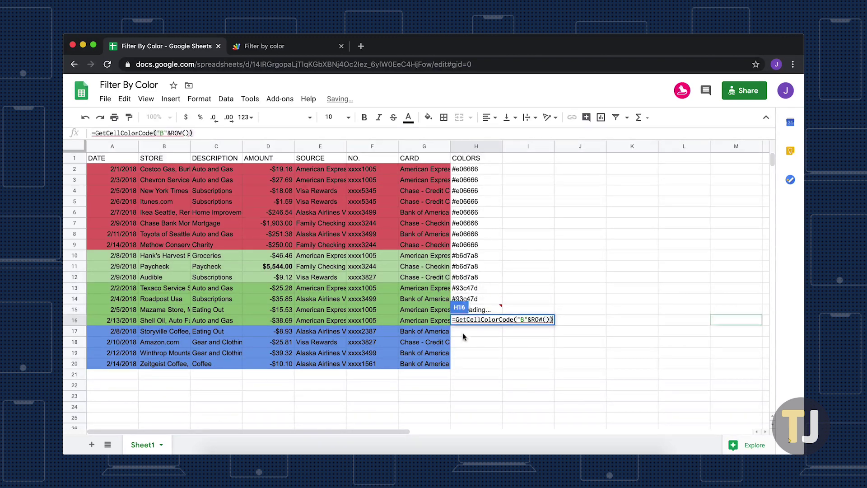
{"action": "key", "text": "Return"}
{"action": "key", "text": "ctrl+v"}
{"action": "key", "text": "Return"}
{"action": "key", "text": "ctrl+v"}
{"action": "key", "text": "Return"}
{"action": "key", "text": "ctrl+v"}
{"action": "key", "text": "Return"}
{"action": "key", "text": "ctrl+v"}
{"action": "key", "text": "Return"}
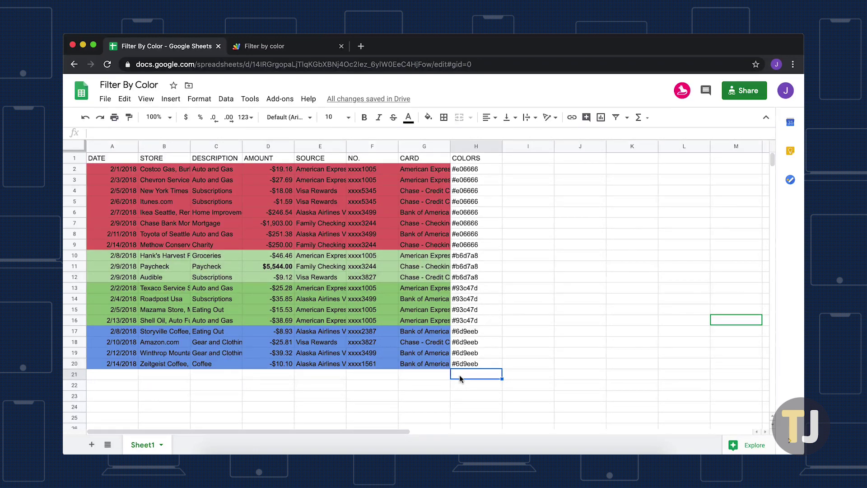
Create a filter on the COLORS column H.
{"action": "left_click", "coordinate": [477, 146]}
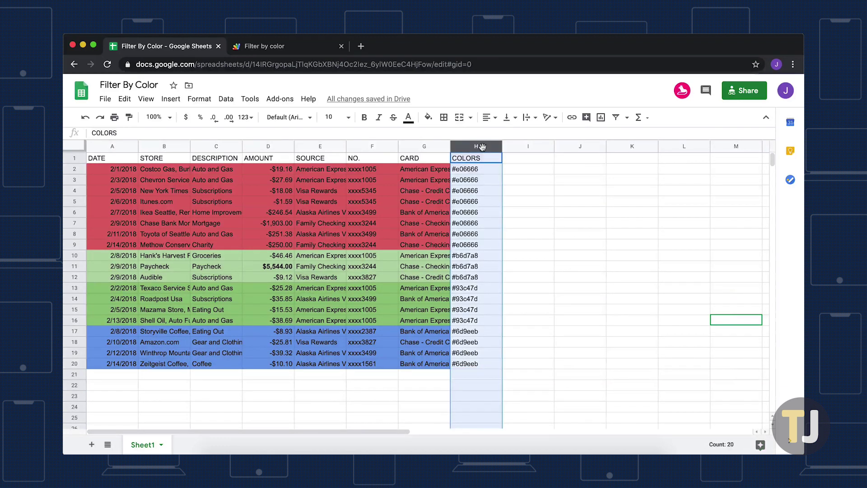
{"action": "left_click", "coordinate": [227, 100]}
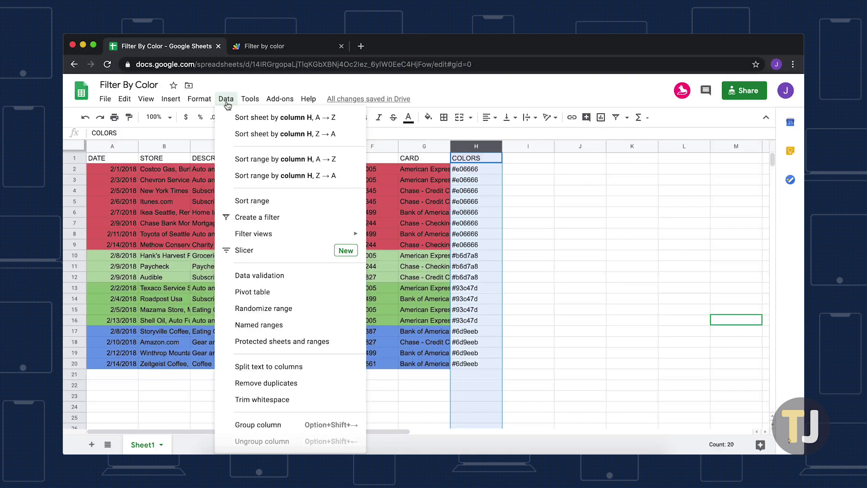
{"action": "left_click", "coordinate": [256, 217]}
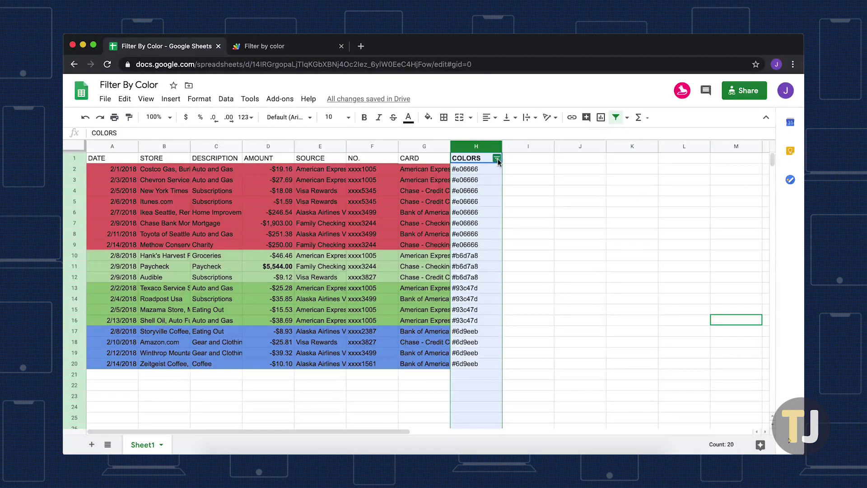
Filter COLORS to show only the #6d9eeb and #93c47d rows.
{"action": "left_click", "coordinate": [497, 159]}
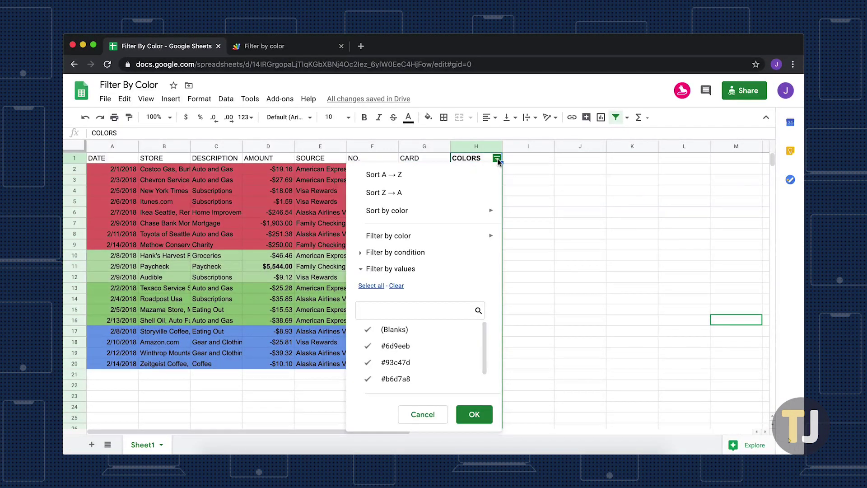
{"action": "left_click", "coordinate": [396, 286]}
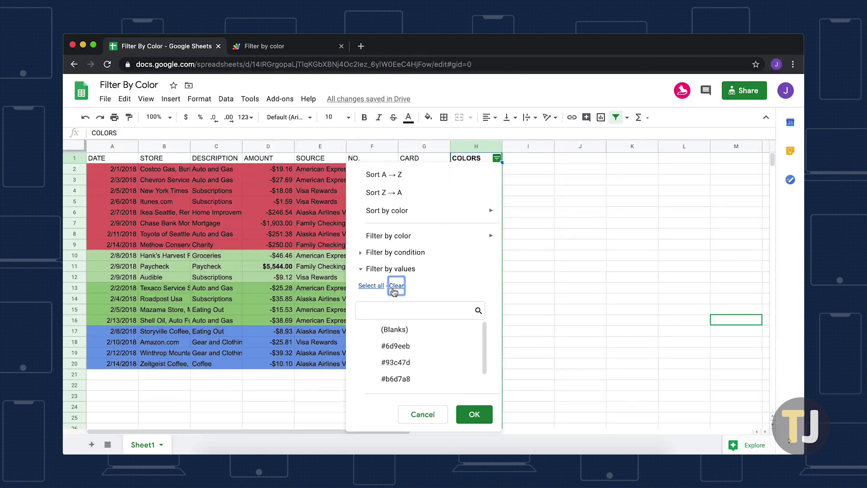
{"action": "left_click", "coordinate": [365, 347]}
{"action": "left_click", "coordinate": [365, 361]}
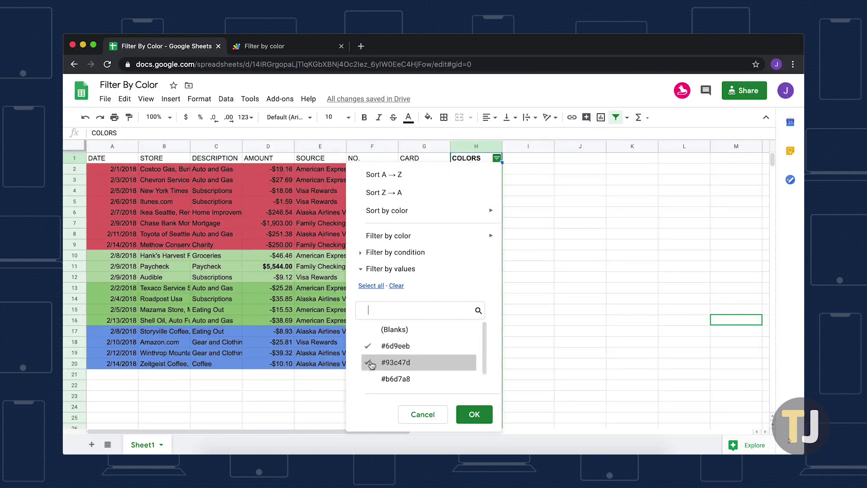
{"action": "left_click", "coordinate": [470, 413]}
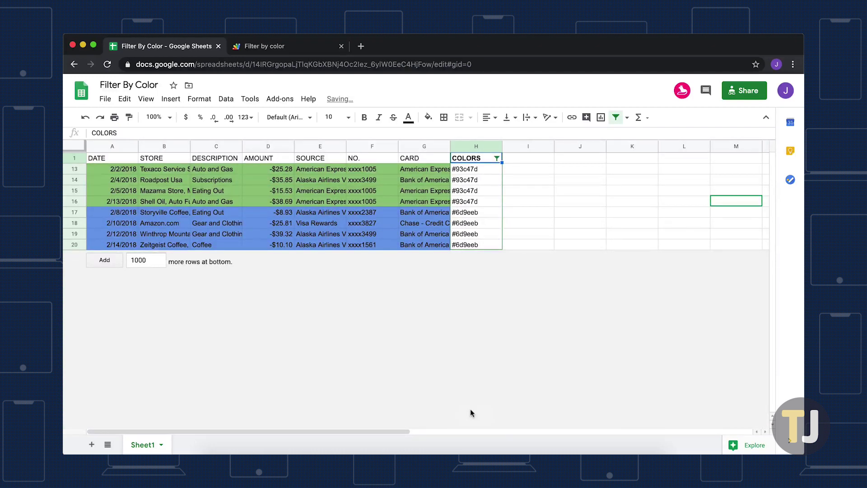